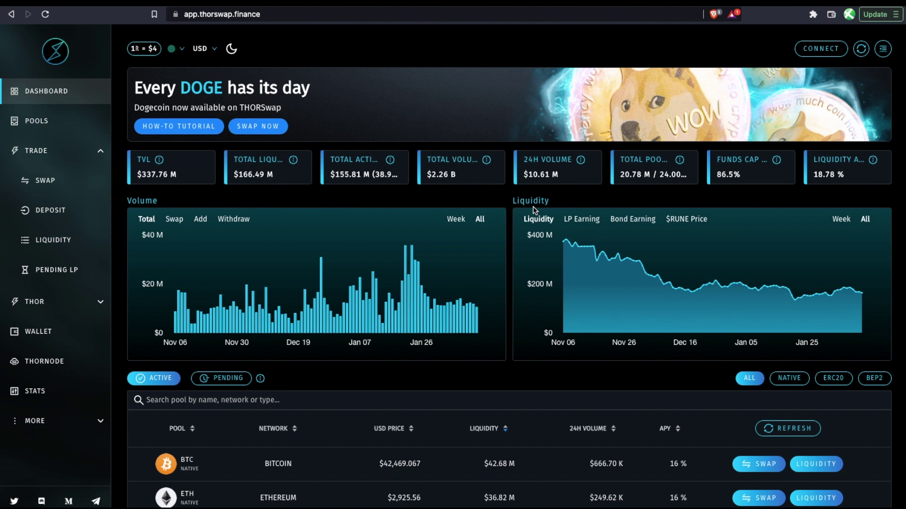
# Start a Ledger wallet connection so chain selection appears with BTC chosen.
pyautogui.click(821, 49)
pyautogui.click(456, 273)
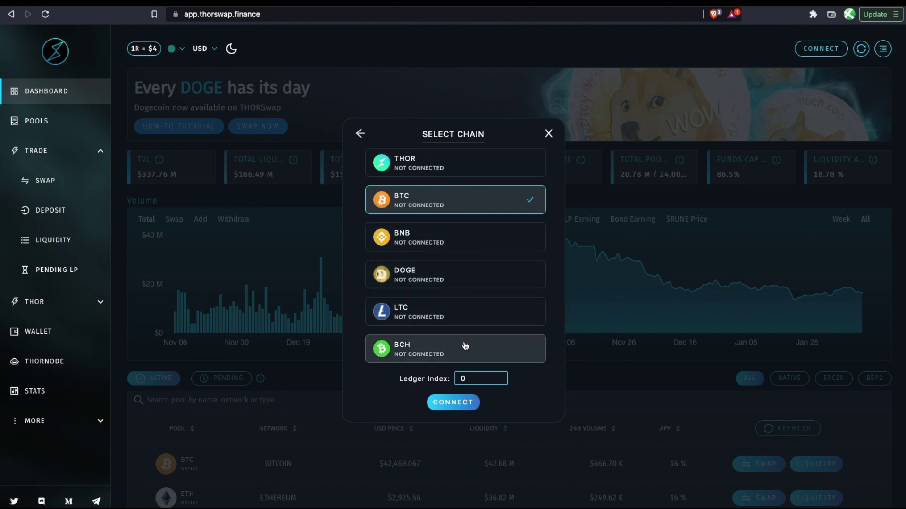
# Dismiss chain selection and set the swap form to trade BTC for LTC.
pyautogui.click(176, 191)
pyautogui.click(60, 187)
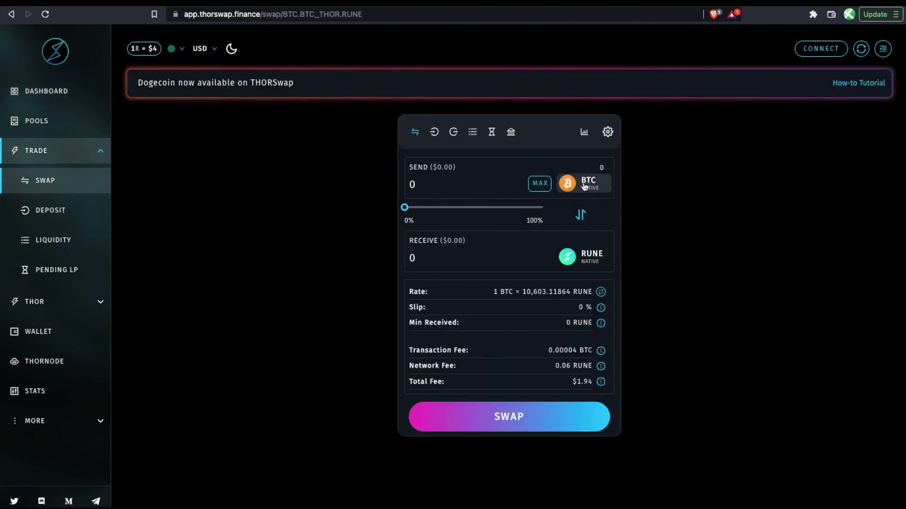
pyautogui.click(592, 256)
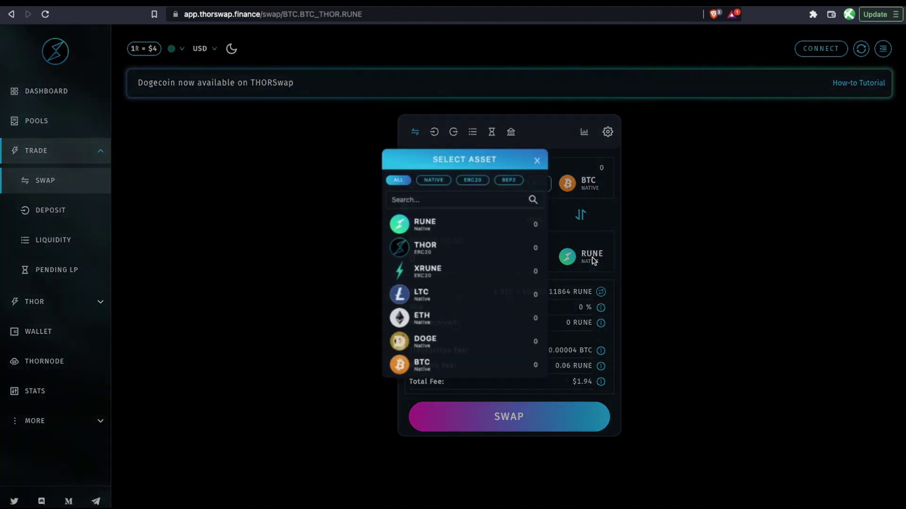
pyautogui.click(432, 300)
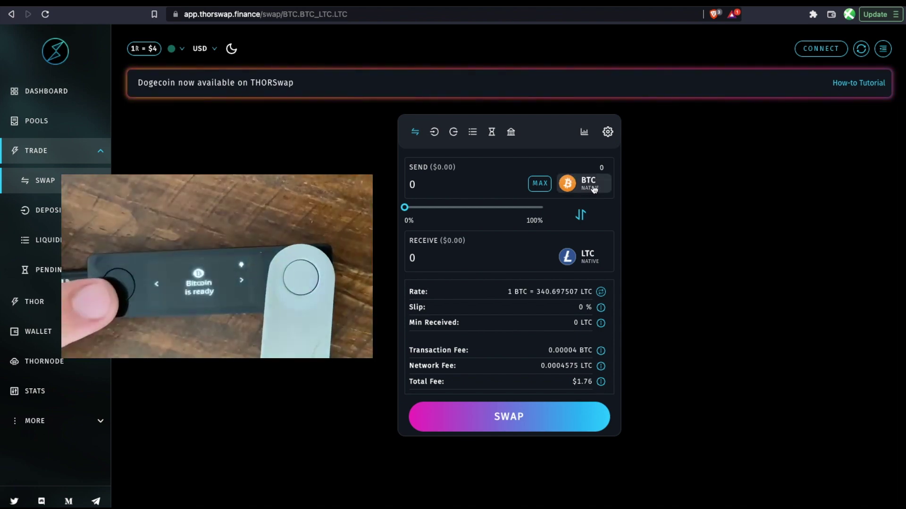
pyautogui.click(812, 52)
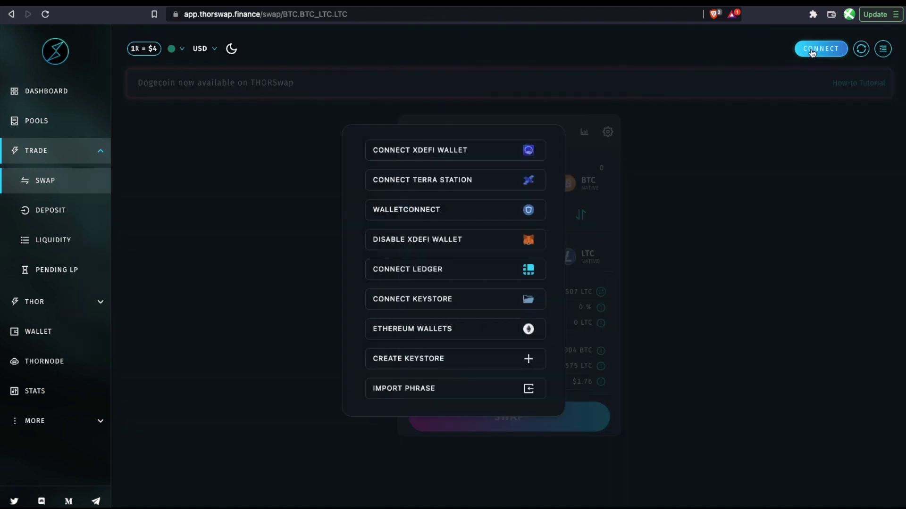
# Connect the Ledger's Bitcoin account and check its 0.00474706 BTC balance.
pyautogui.click(429, 272)
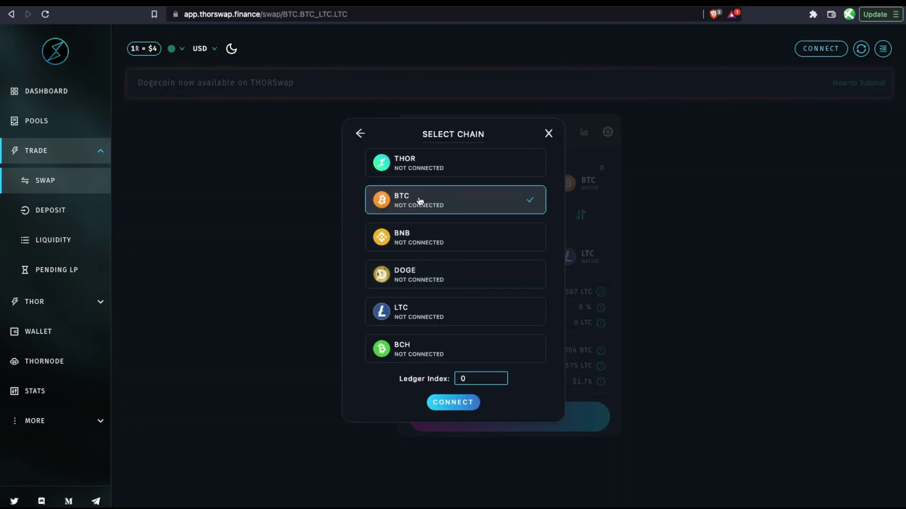
pyautogui.click(442, 404)
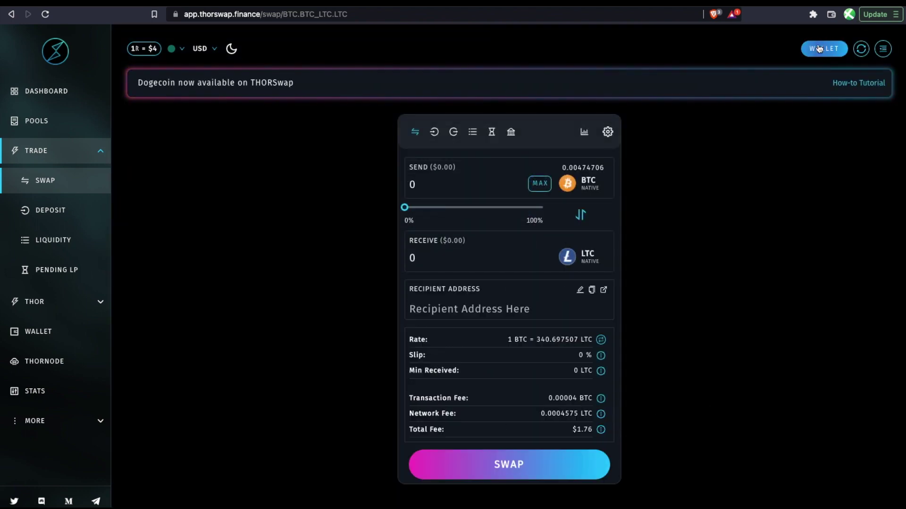
pyautogui.click(818, 48)
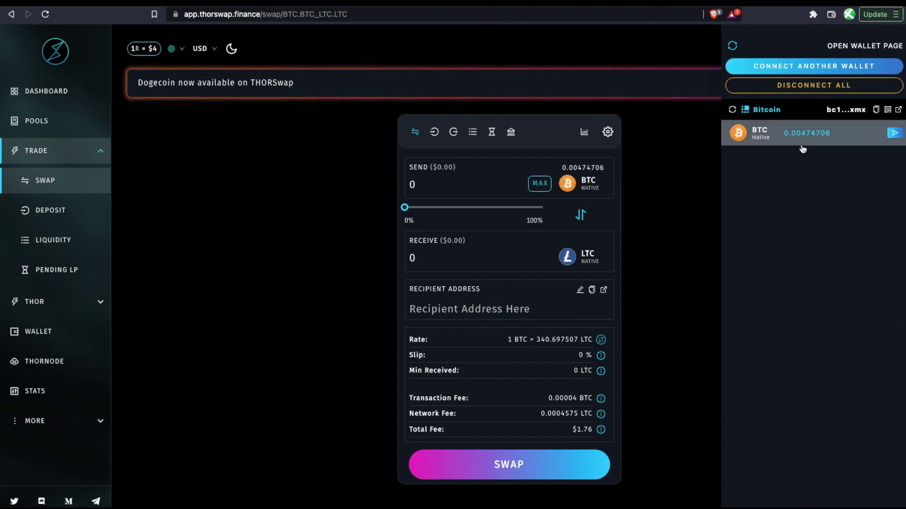
pyautogui.click(670, 204)
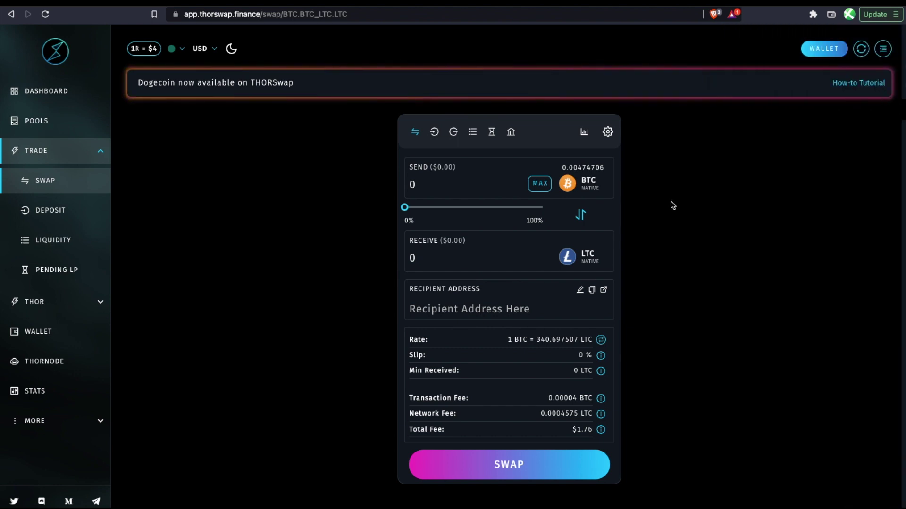
# Set the swap to send 0.00268302 BTC for 0.912787 LTC with the pasted LTC recipient address.
pyautogui.click(484, 208)
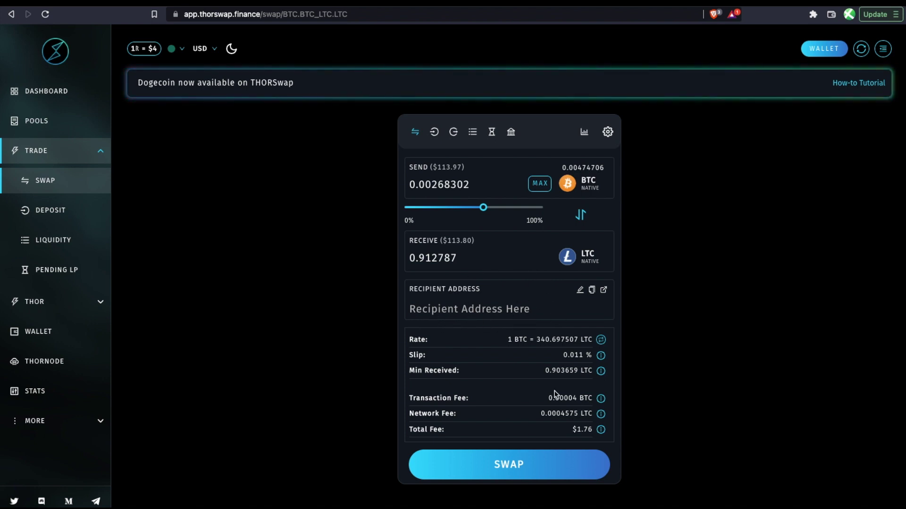
pyautogui.click(580, 289)
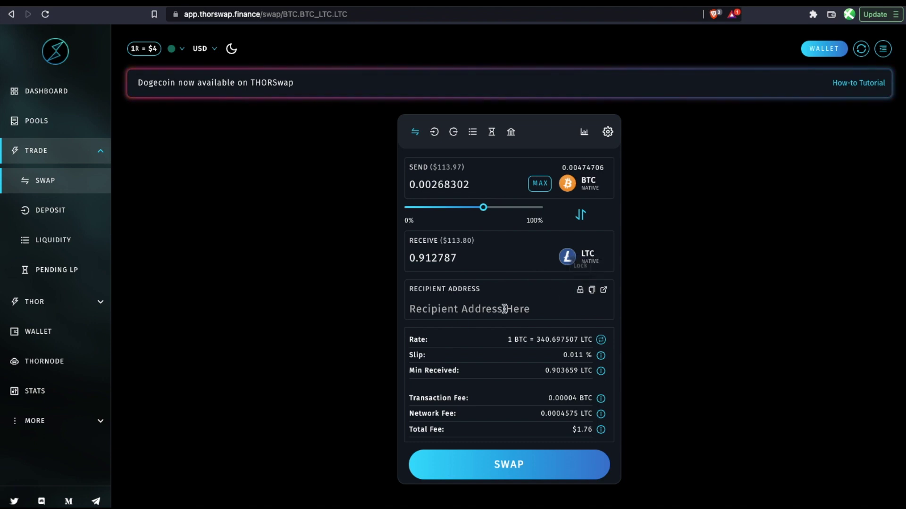
pyautogui.hotkey('ctrl', 'v')
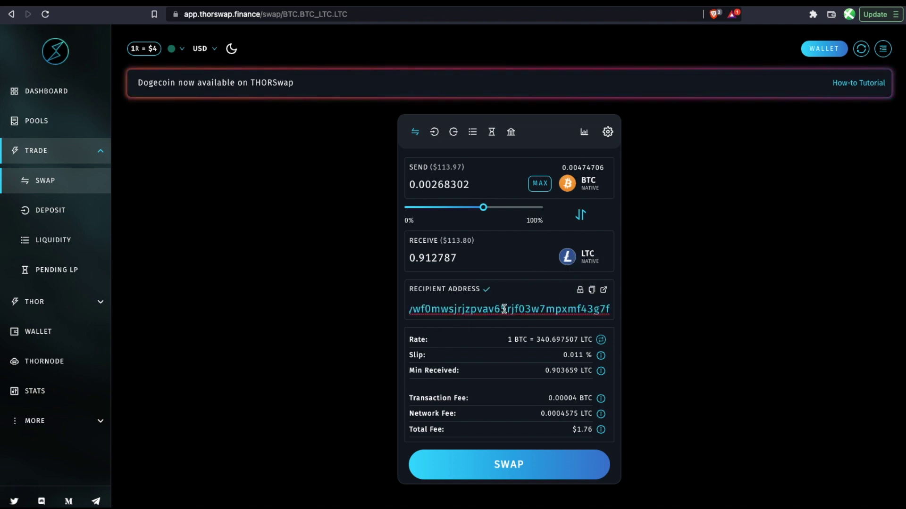
pyautogui.click(651, 290)
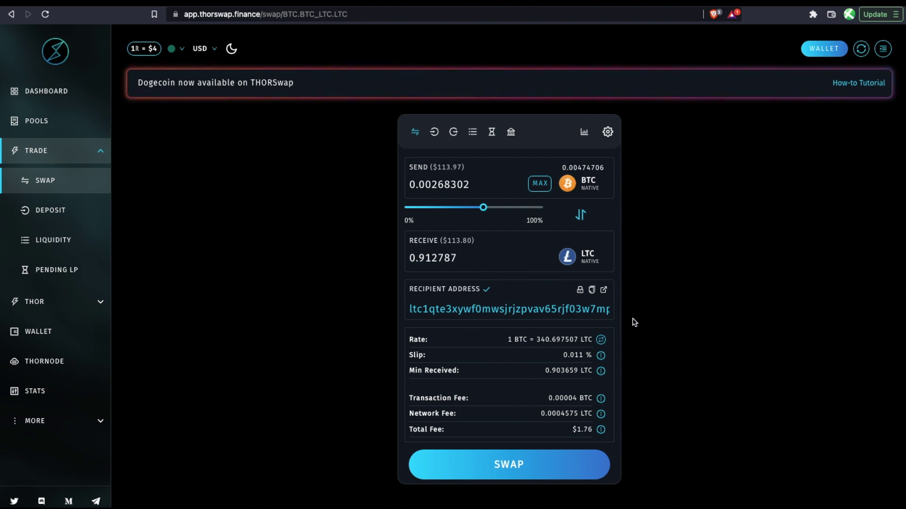
pyautogui.click(820, 50)
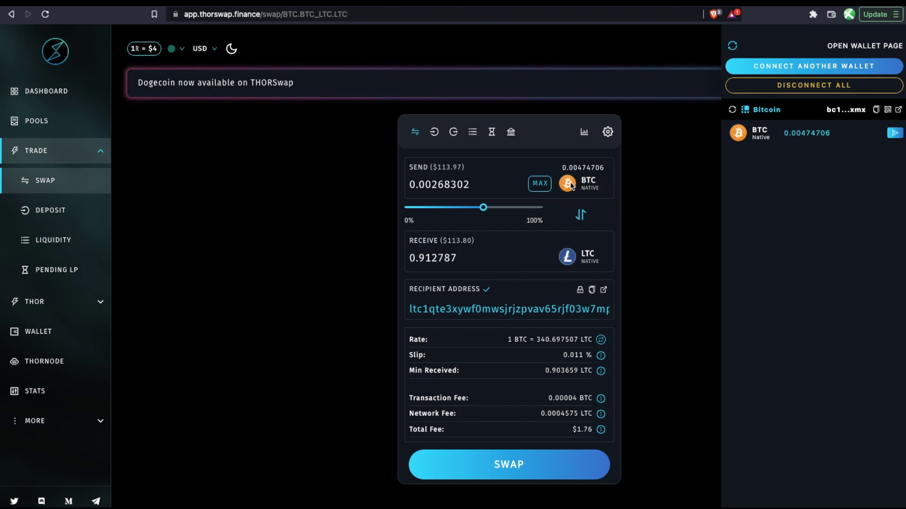
pyautogui.click(639, 202)
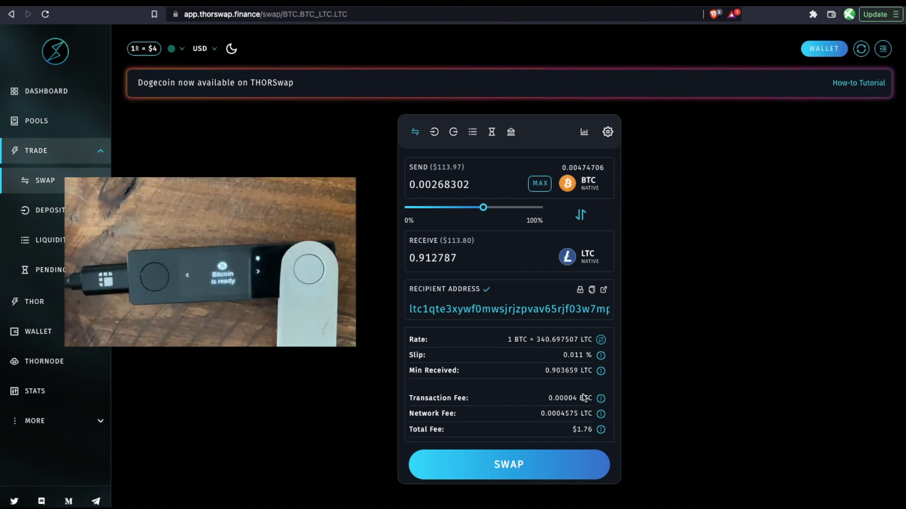
# Review and confirm the 0.00268302 BTC to LTC swap, approving on the Ledger.
pyautogui.click(522, 463)
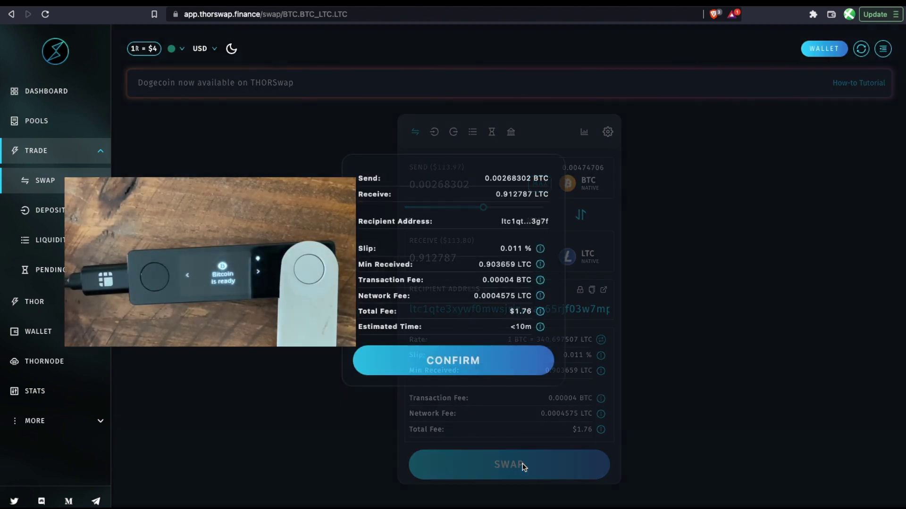
pyautogui.click(451, 366)
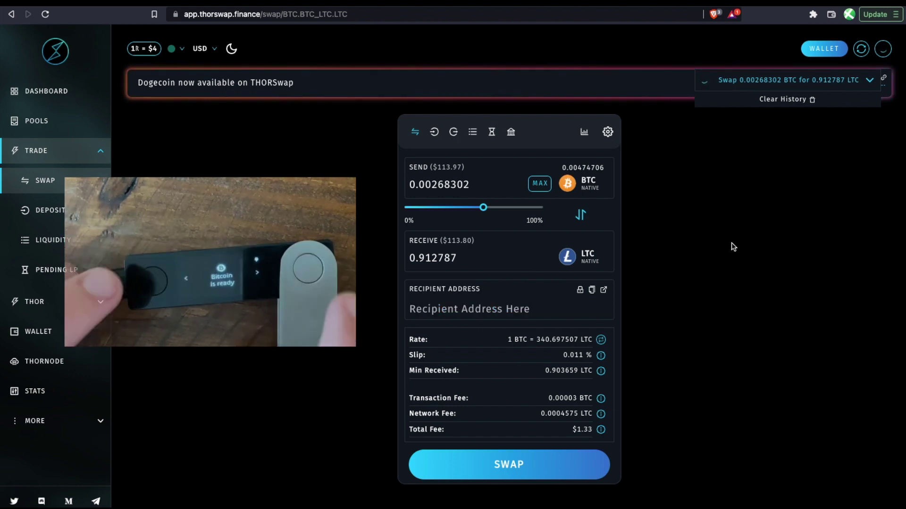
# Track the swap until 0.913933 LTC is received, then view the wallet panel.
pyautogui.click(870, 83)
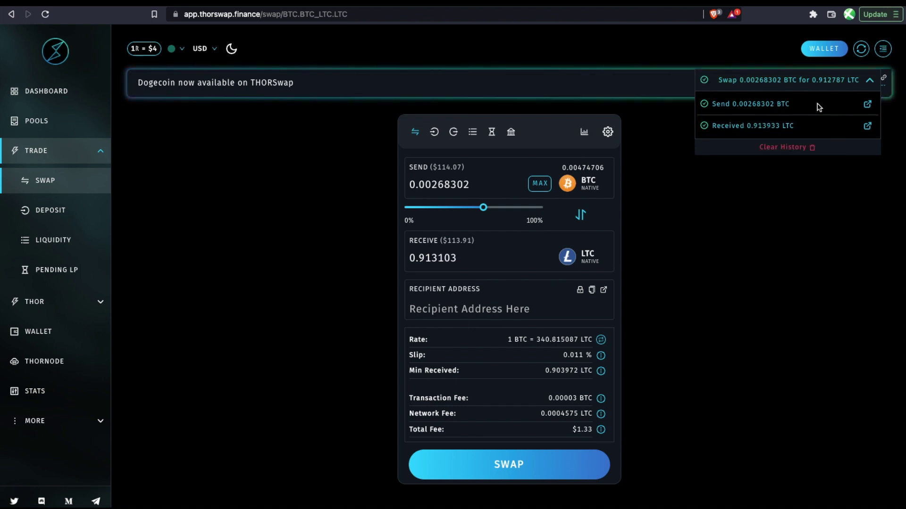
pyautogui.click(826, 49)
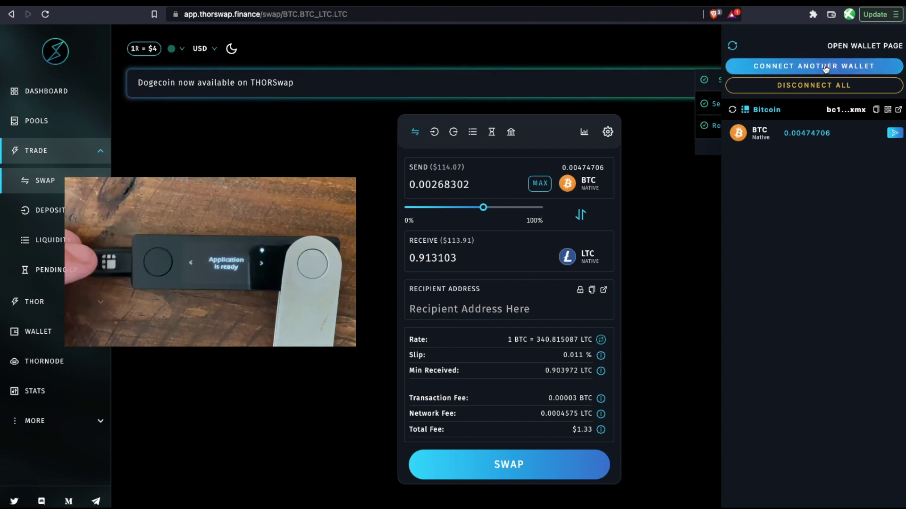
# Add the Ledger's LTC account and verify its 0.913933 LTC balance.
pyautogui.click(781, 68)
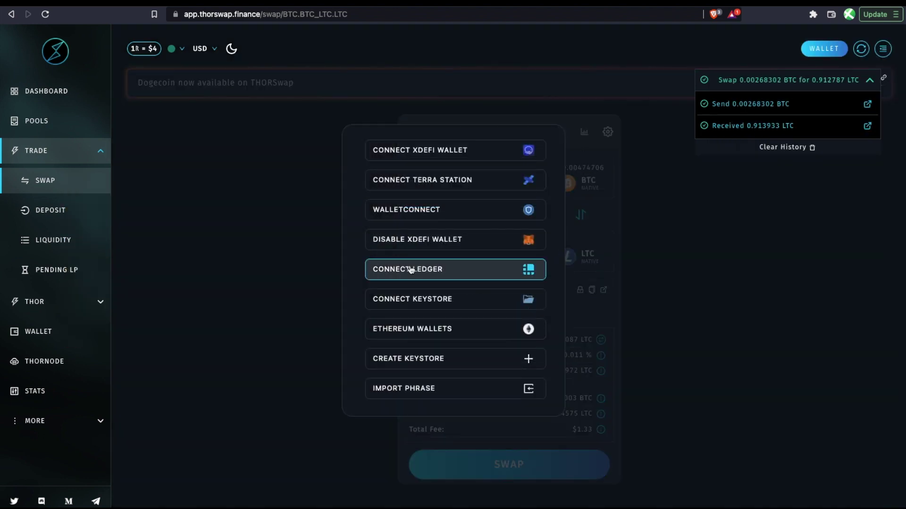
pyautogui.click(435, 270)
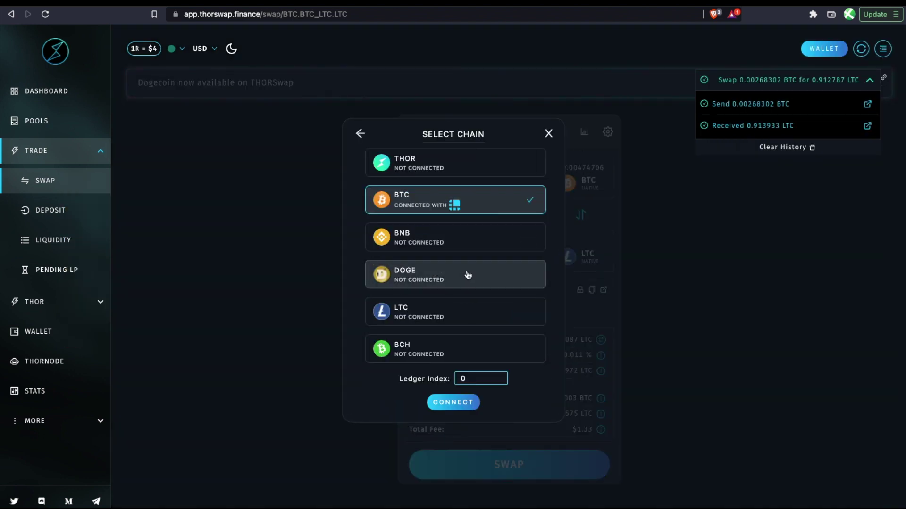
pyautogui.click(414, 317)
pyautogui.click(456, 405)
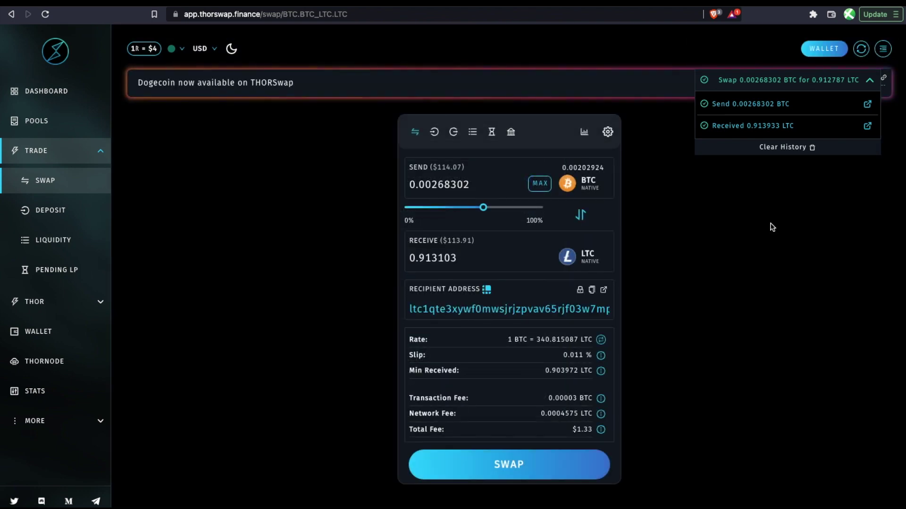
pyautogui.click(823, 49)
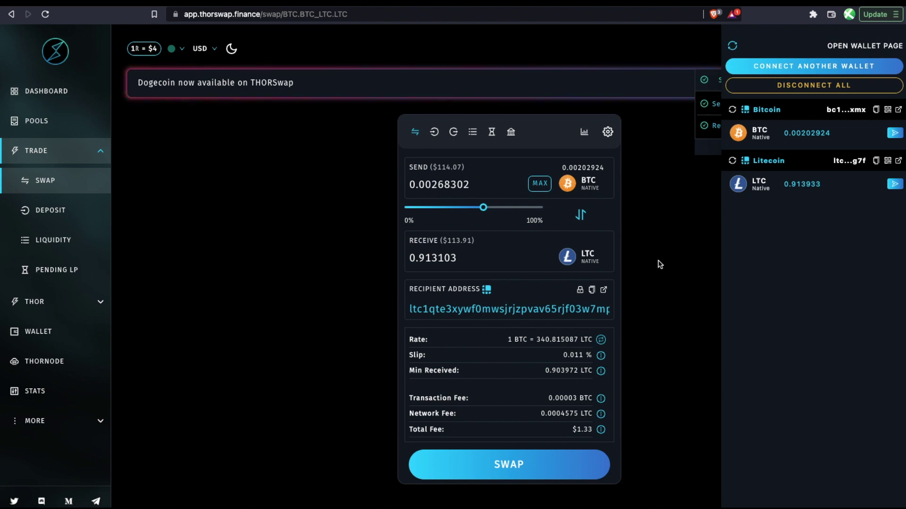
# Prepare an LTC-only deposit to the LTC pool of 0.804127 LTC.
pyautogui.click(56, 212)
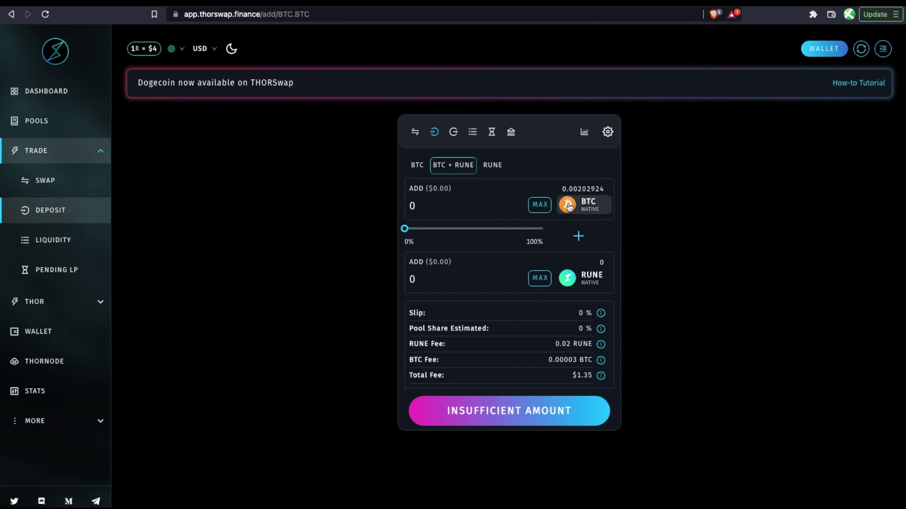
pyautogui.click(568, 205)
pyautogui.click(418, 250)
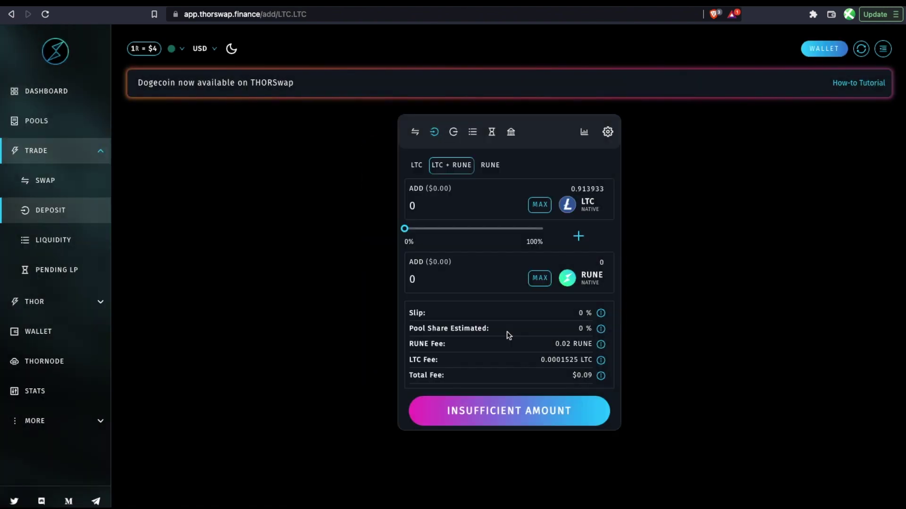
pyautogui.click(411, 173)
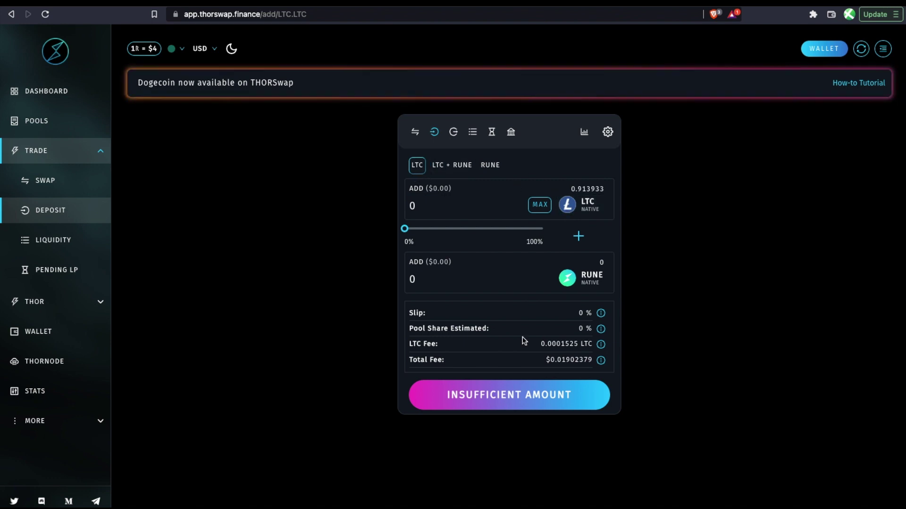
pyautogui.moveTo(405, 229); pyautogui.dragTo(528, 235)
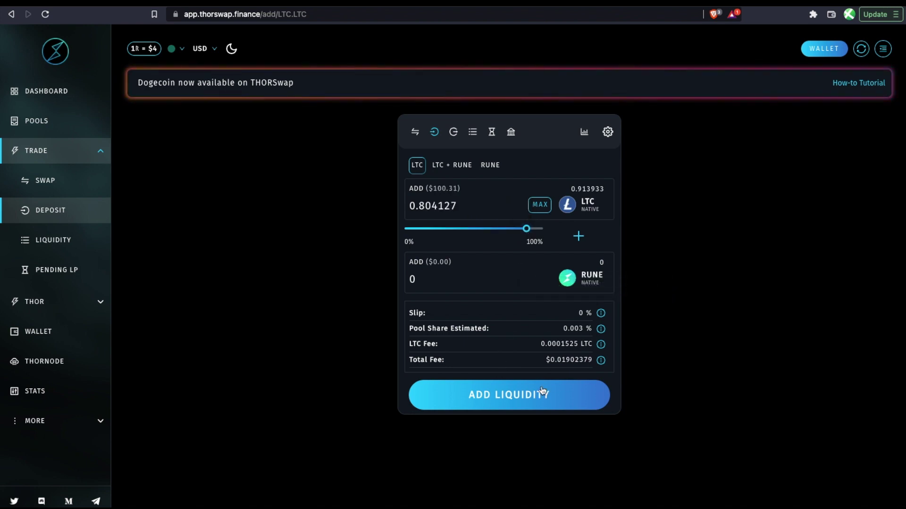
# Add and confirm the 0.804127 LTC deposit, then check 'Added 0.804127 LTC' in history.
pyautogui.click(511, 396)
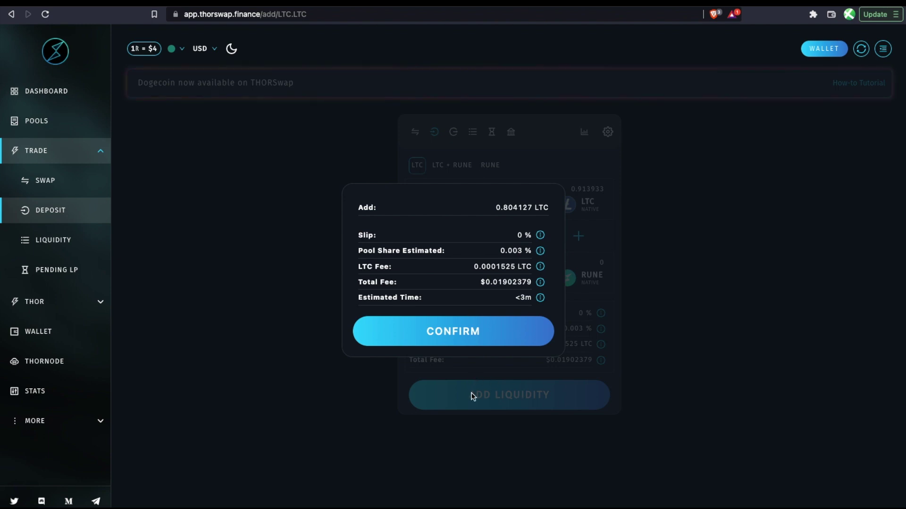
pyautogui.click(447, 334)
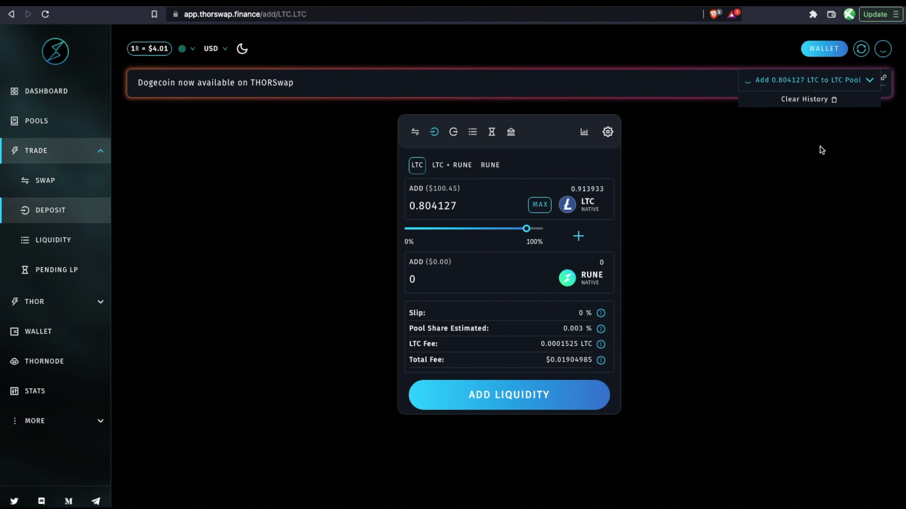
pyautogui.click(869, 80)
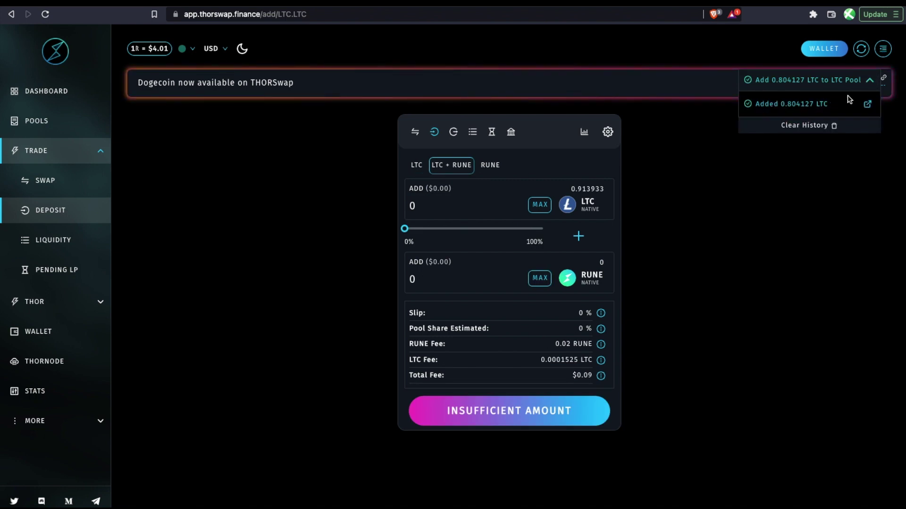
# Open the LTC position details: 0.0048% share, 0.804 LTC, 8 LP units.
pyautogui.click(69, 247)
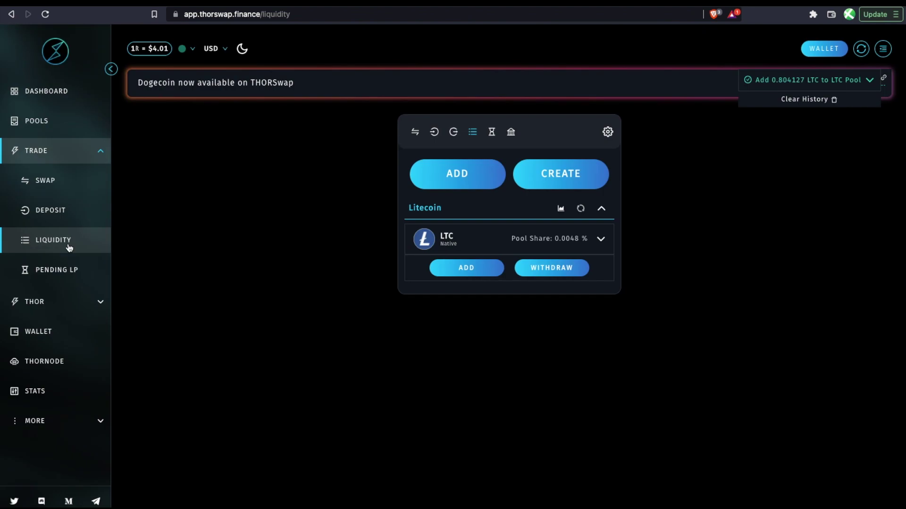
pyautogui.click(601, 240)
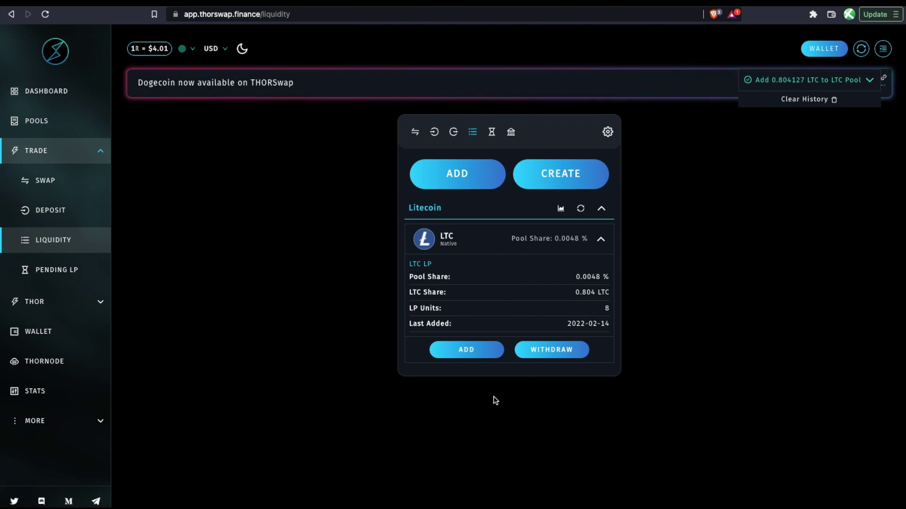
# Withdraw 100% of the LTC pool position (0.804009 LTC), then view the wallet balances.
pyautogui.click(557, 353)
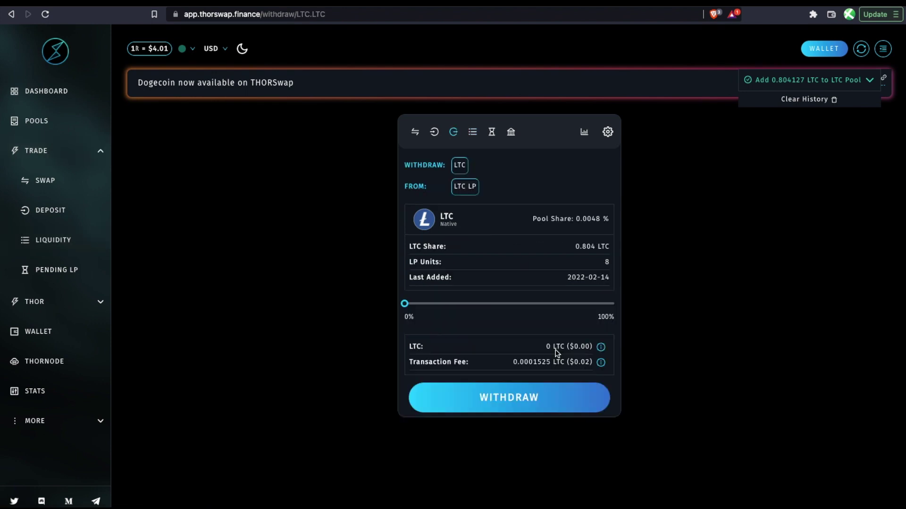
pyautogui.moveTo(406, 309); pyautogui.dragTo(665, 303)
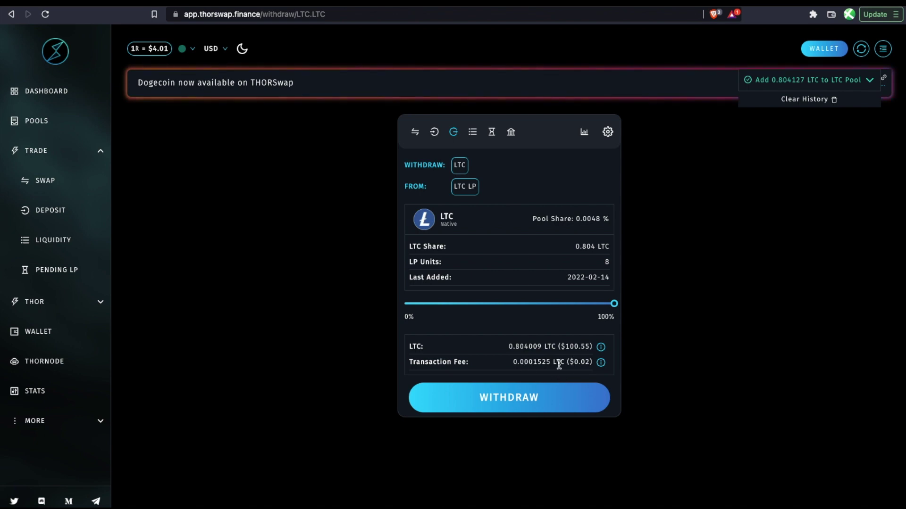
pyautogui.click(514, 398)
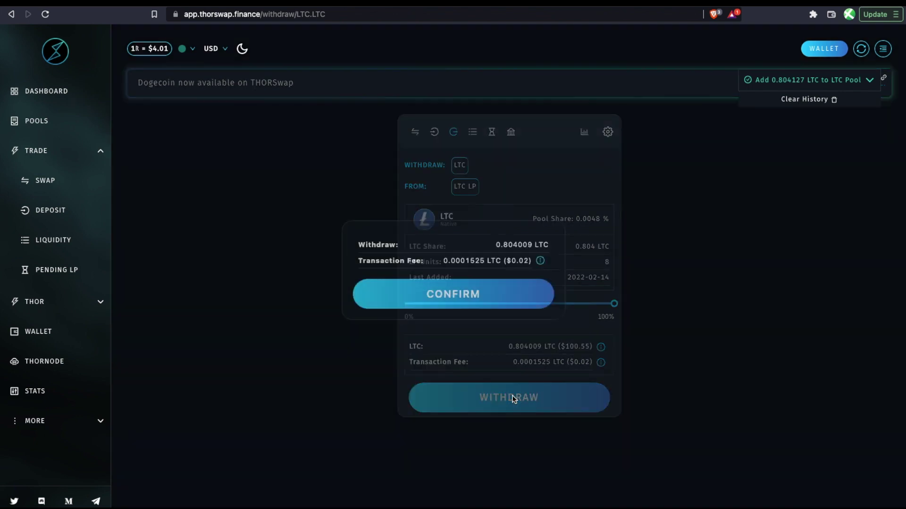
pyautogui.click(455, 294)
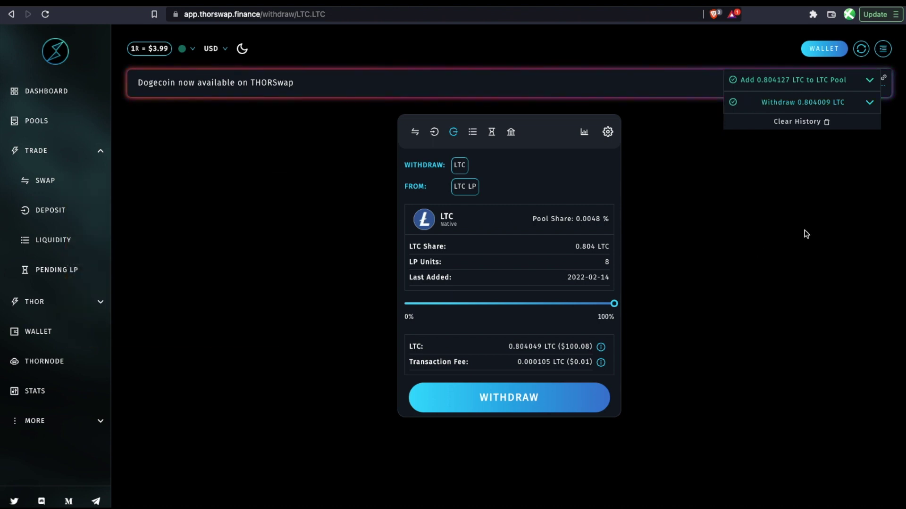
pyautogui.click(824, 49)
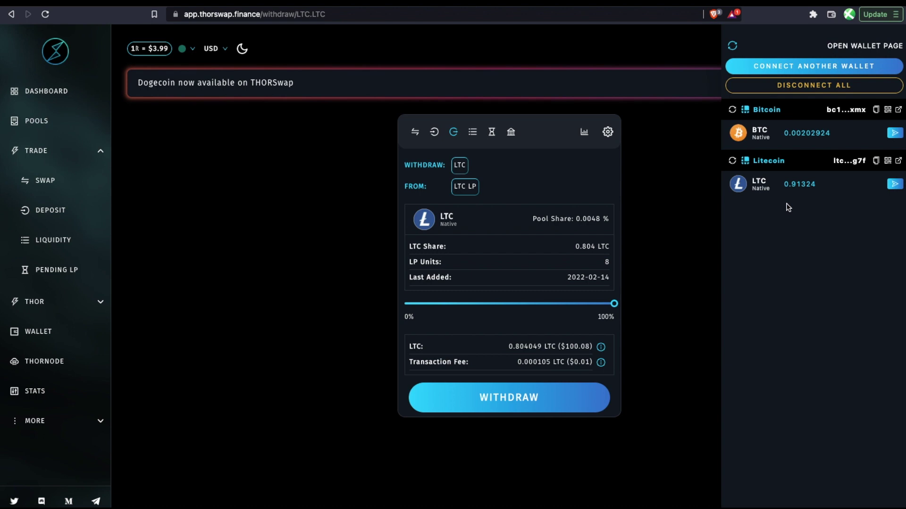
# Close the wallet panel showing 0.91324 LTC and return to the BTC-to-RUNE Swap page.
pyautogui.click(700, 206)
pyautogui.click(61, 183)
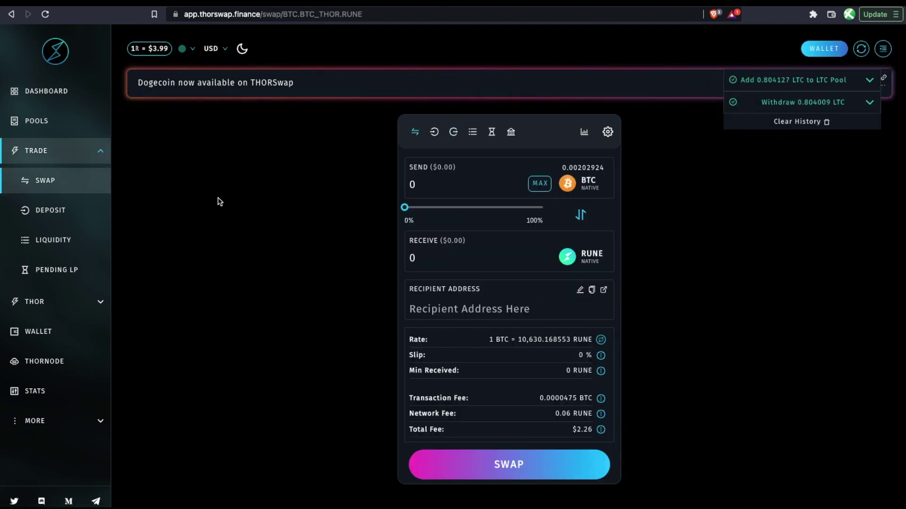